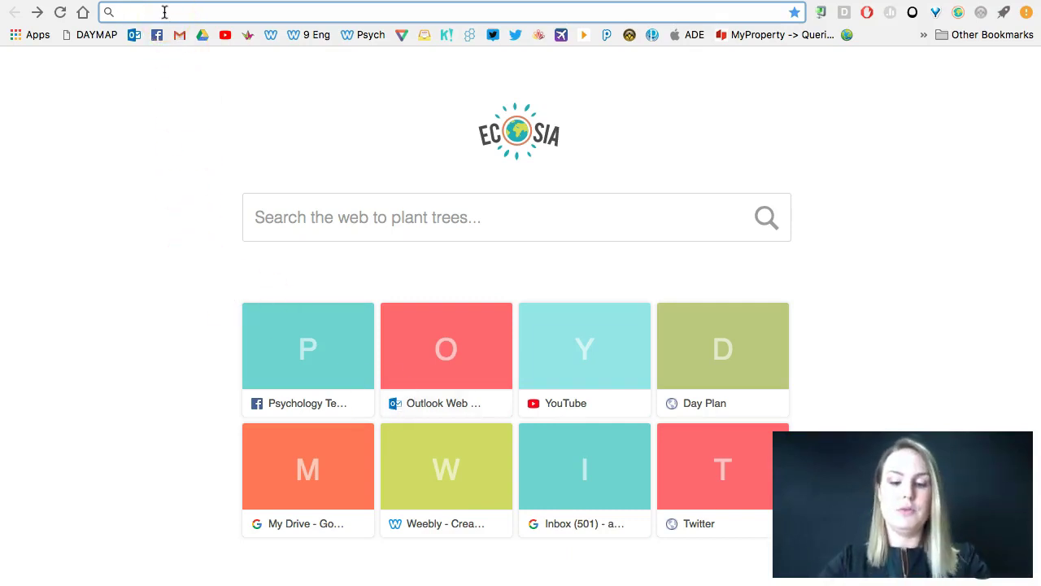
Step: Search Ecosia for 'google backup and sync' and scroll to Google's Download Backup and Sync result
text(google backup and sync)
key(Return)
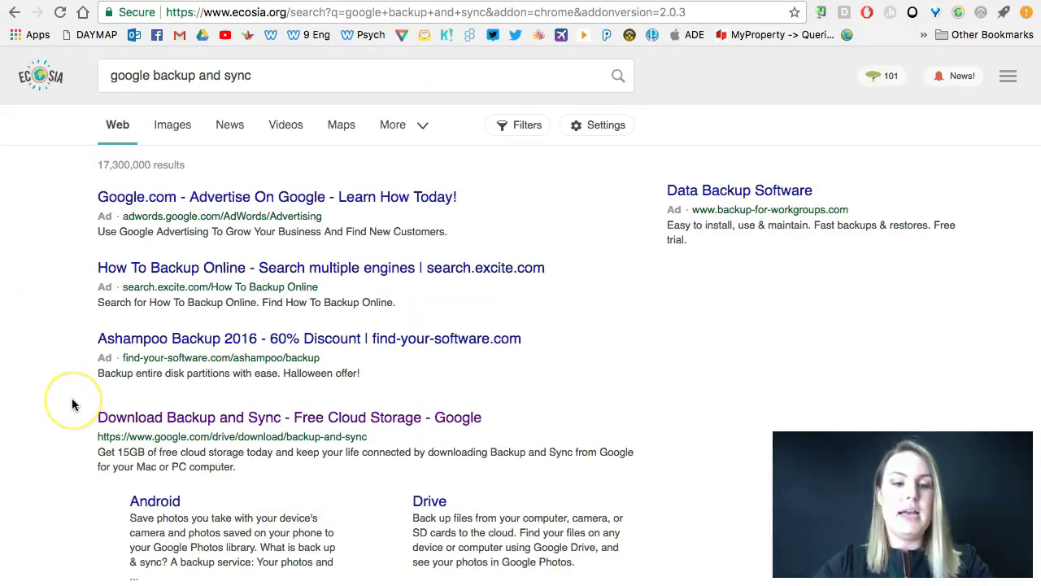
scroll(70, 400, down, 3)
scroll(72, 404, down, 1)
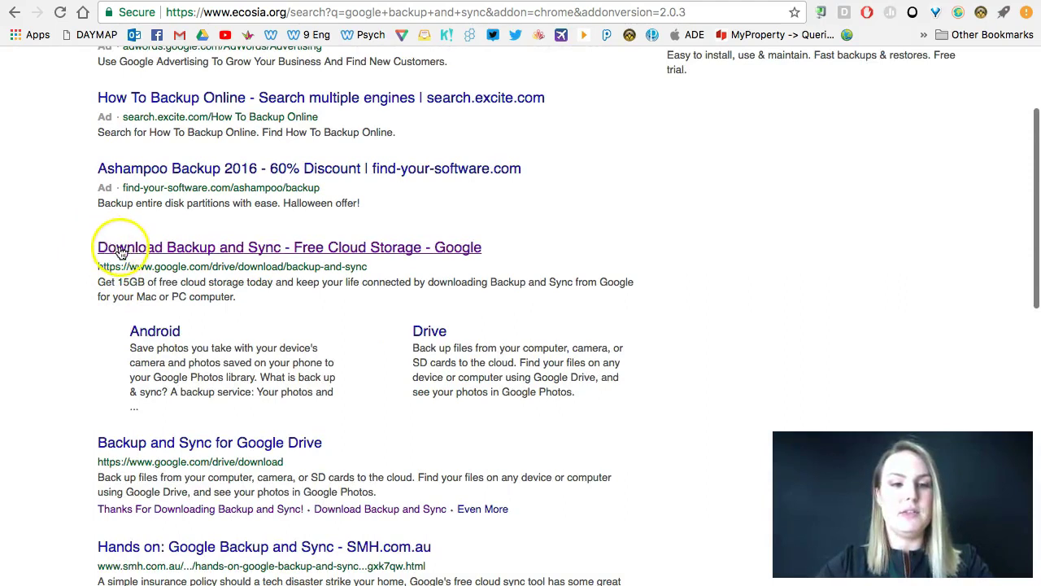
Step: Open the Download Backup and Sync result on Google Drive's site and scroll down its page
click(342, 253)
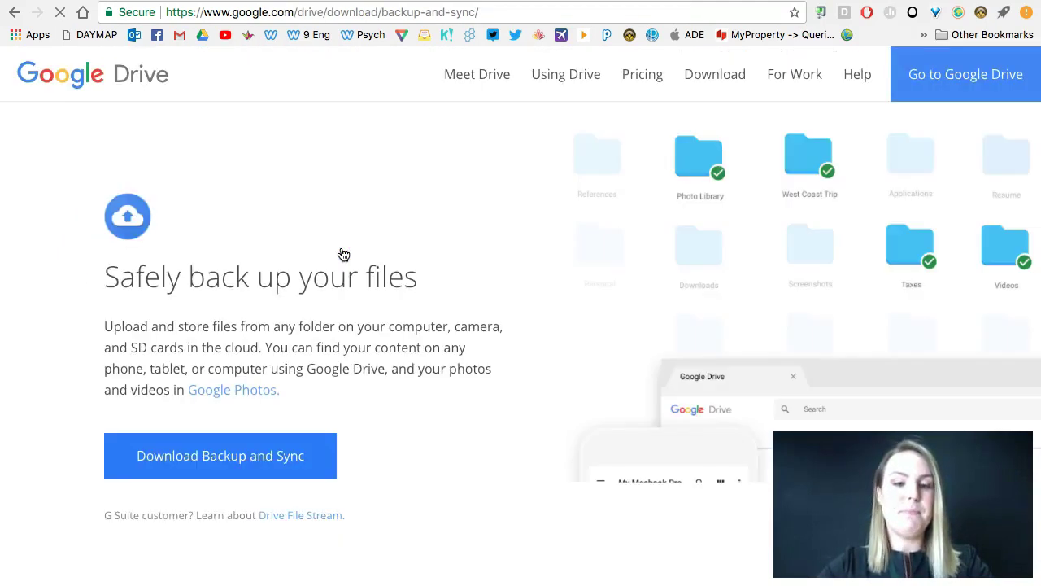
scroll(343, 255, down, 1)
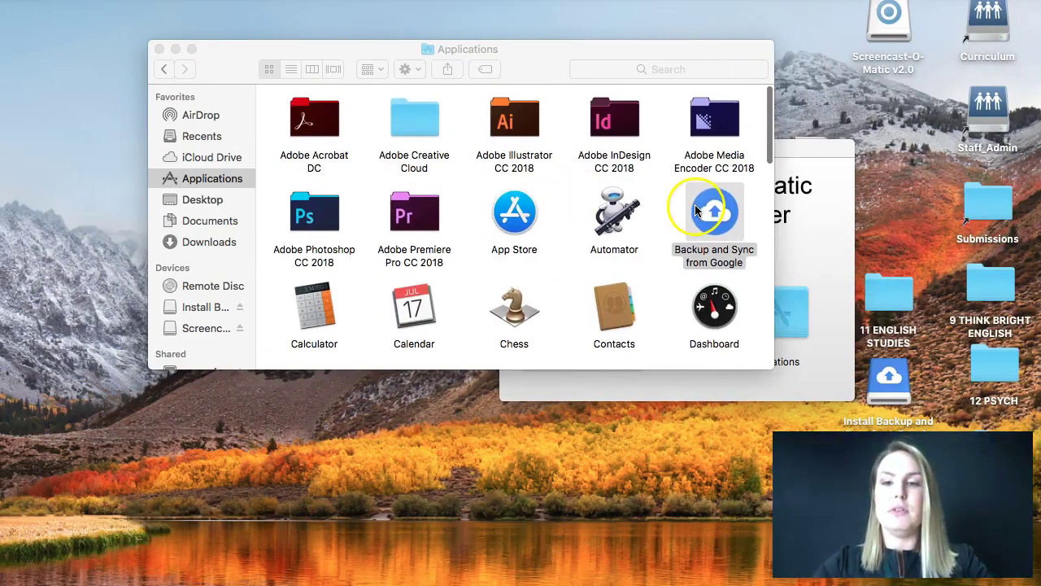
Step: Select Backup and Sync from Google in Applications, then bring the Screencast-O-Matic installer forward
scroll(708, 210, down, 1)
click(716, 210)
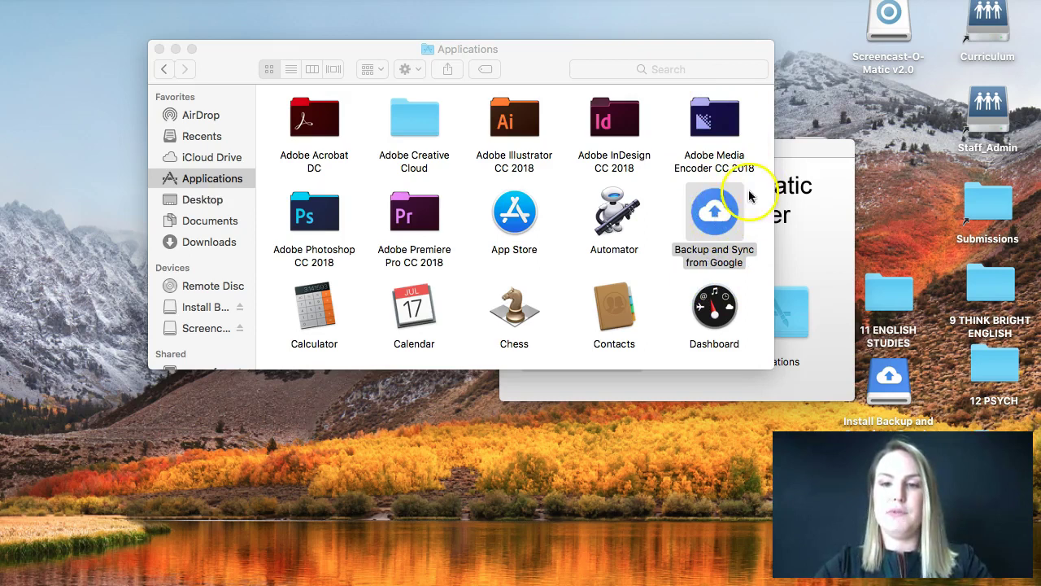
click(799, 156)
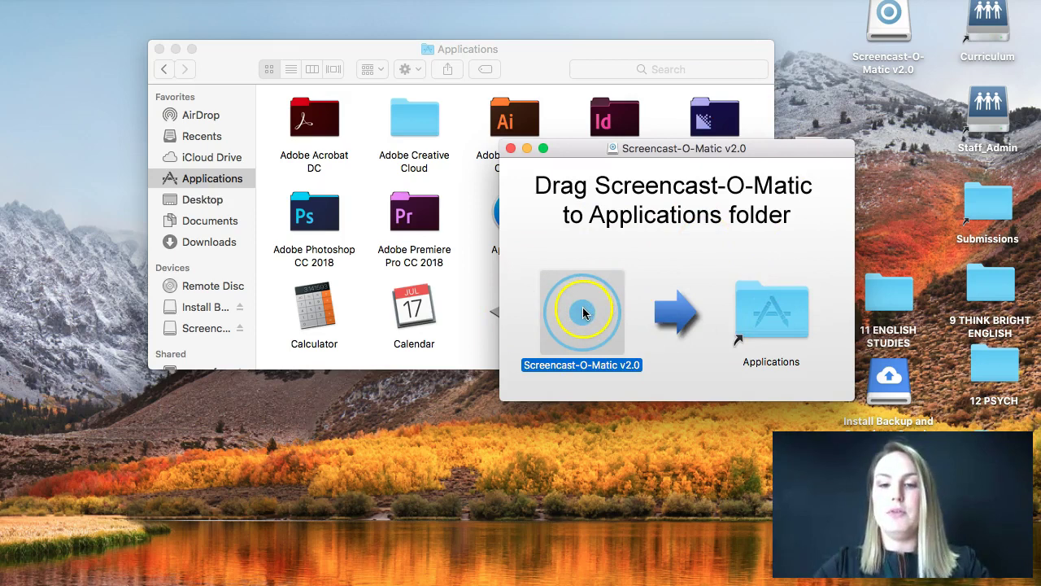
Step: Try replacing Screencast-O-Matic in Applications, dismiss the in-use error, and close its installer
drag(587, 312, 760, 311)
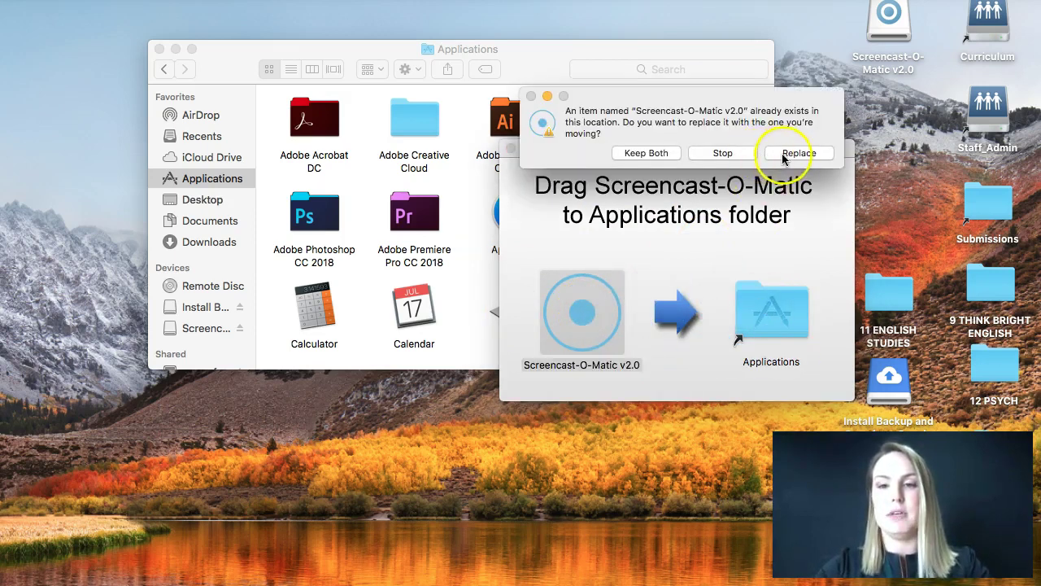
click(799, 153)
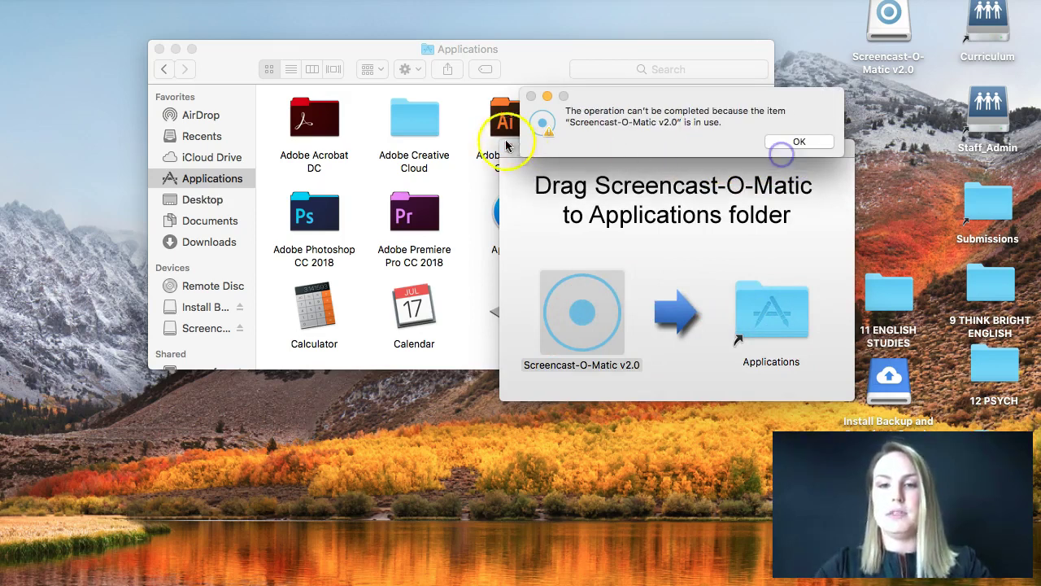
click(799, 142)
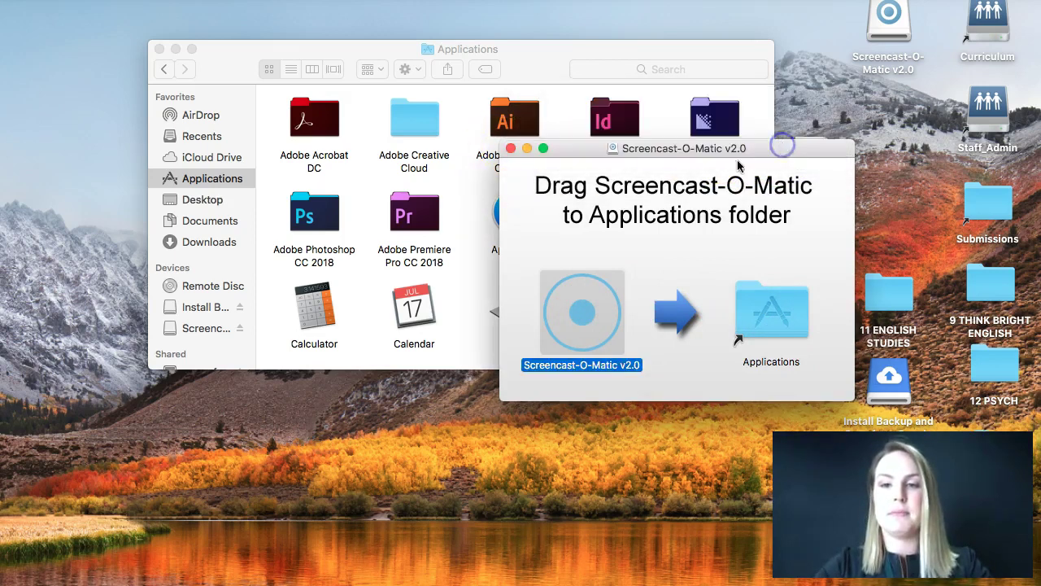
click(511, 149)
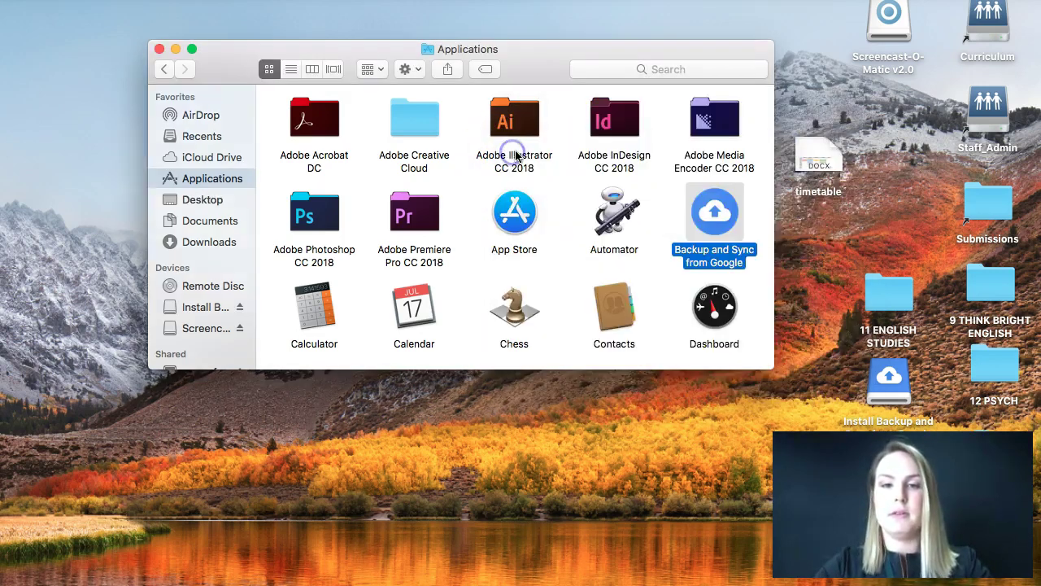
Step: Launch Backup and Sync from Google, choose Sign in, and get past the welcome screen
double_click(713, 210)
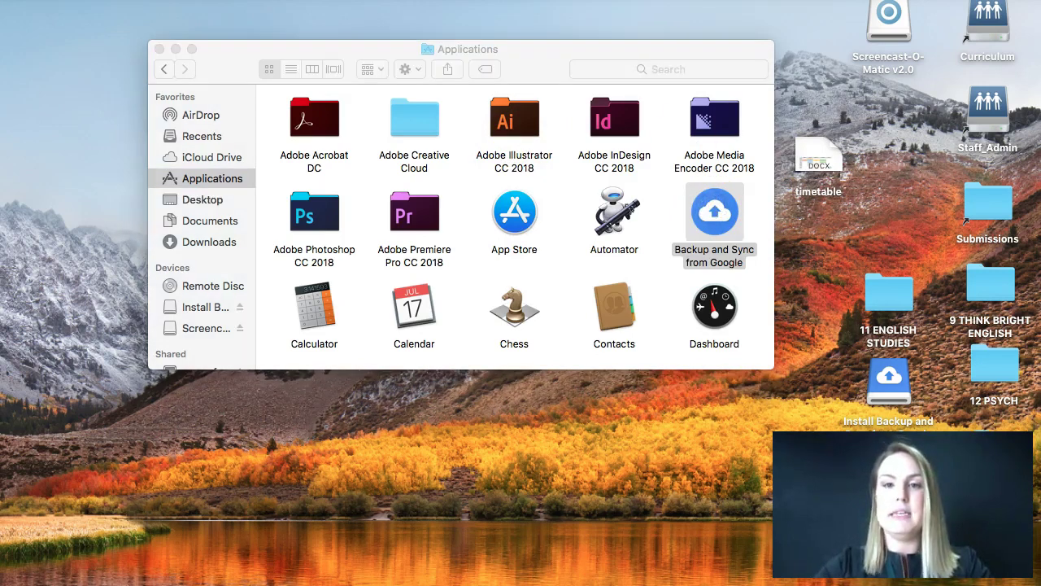
click(750, 161)
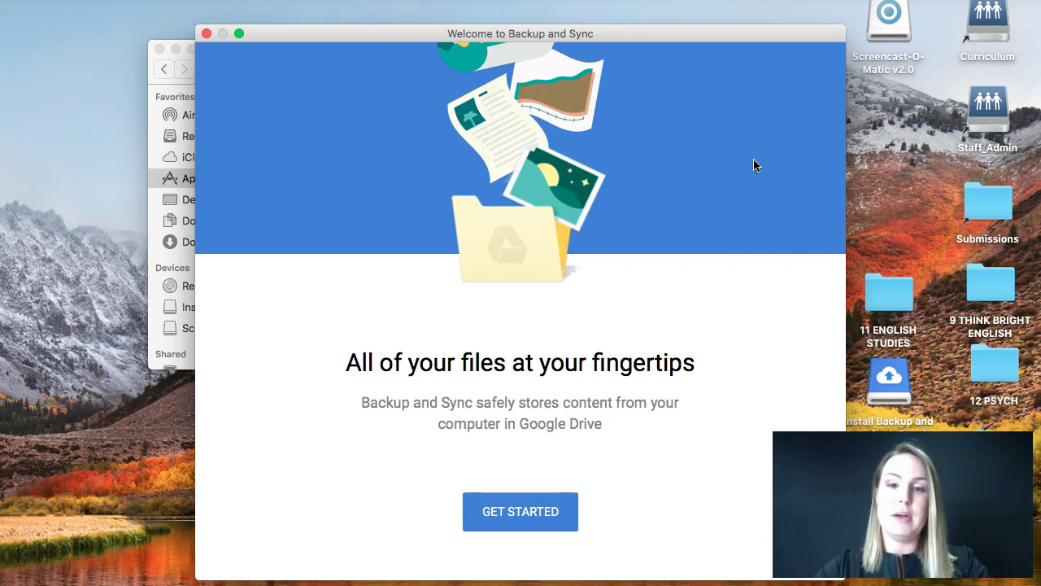
click(498, 515)
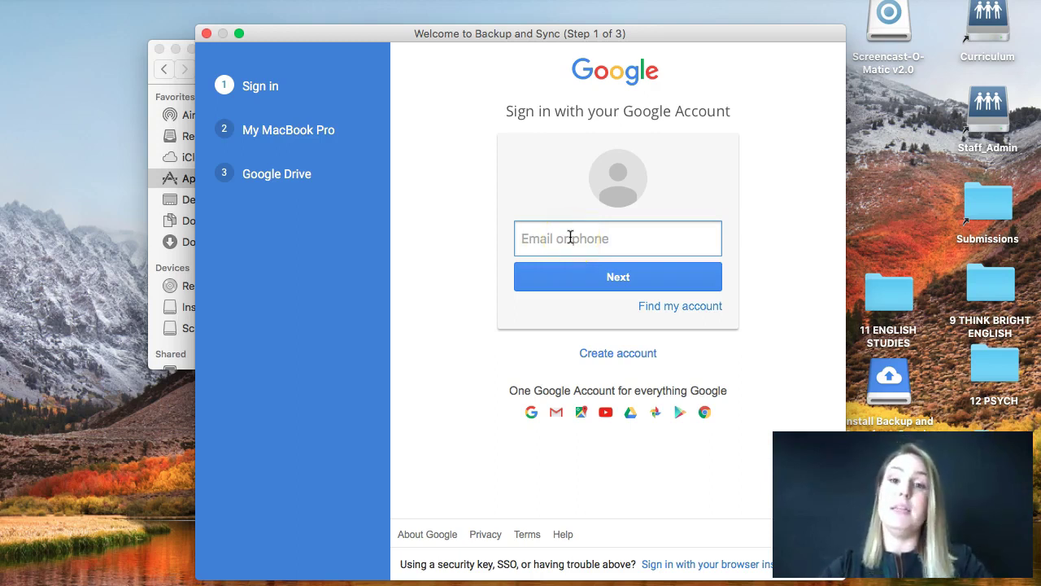
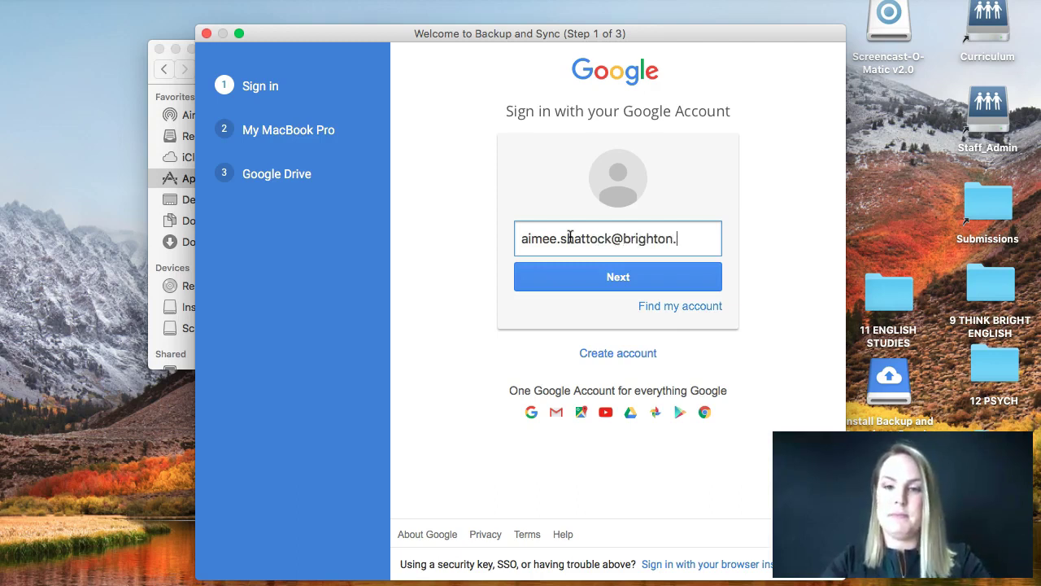
Step: Enter the school Google account e-mail, correct its domain part, and submit it
click(572, 242)
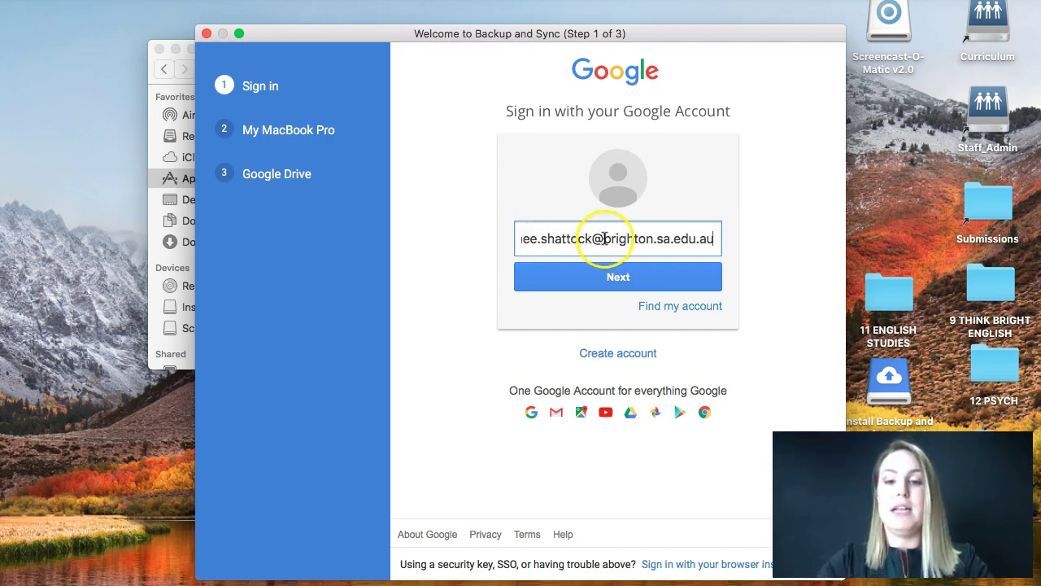
click(604, 239)
text(students.)
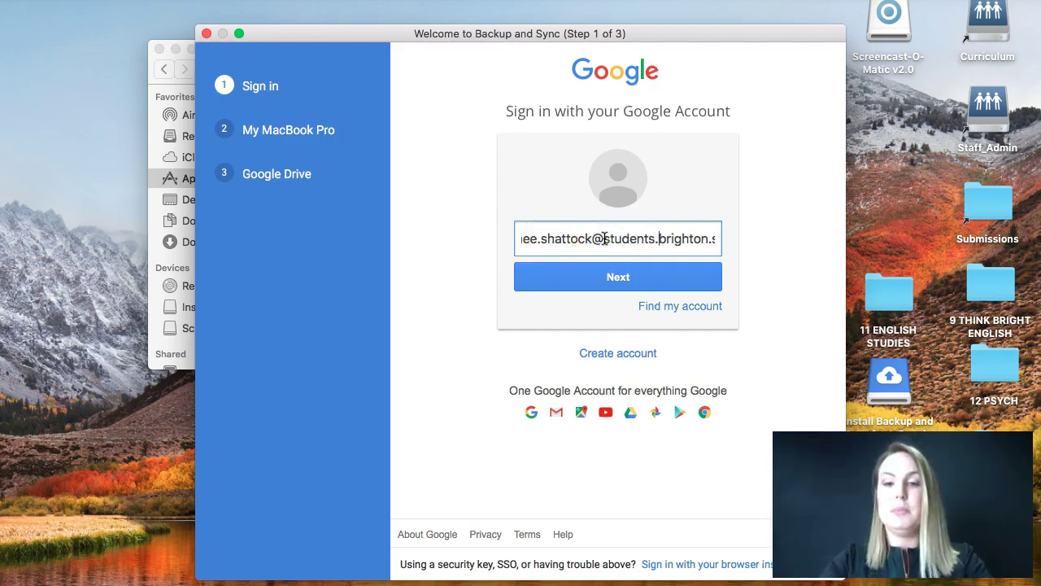
click(663, 239)
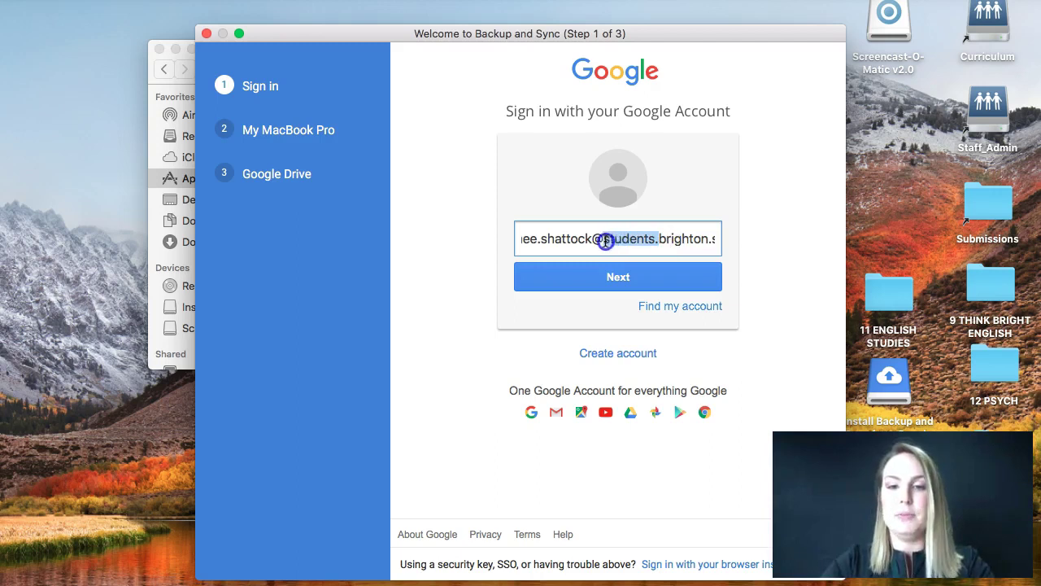
key(super+shift+Right)
key(BackSpace)
drag(675, 239, 625, 240)
text(brighton)
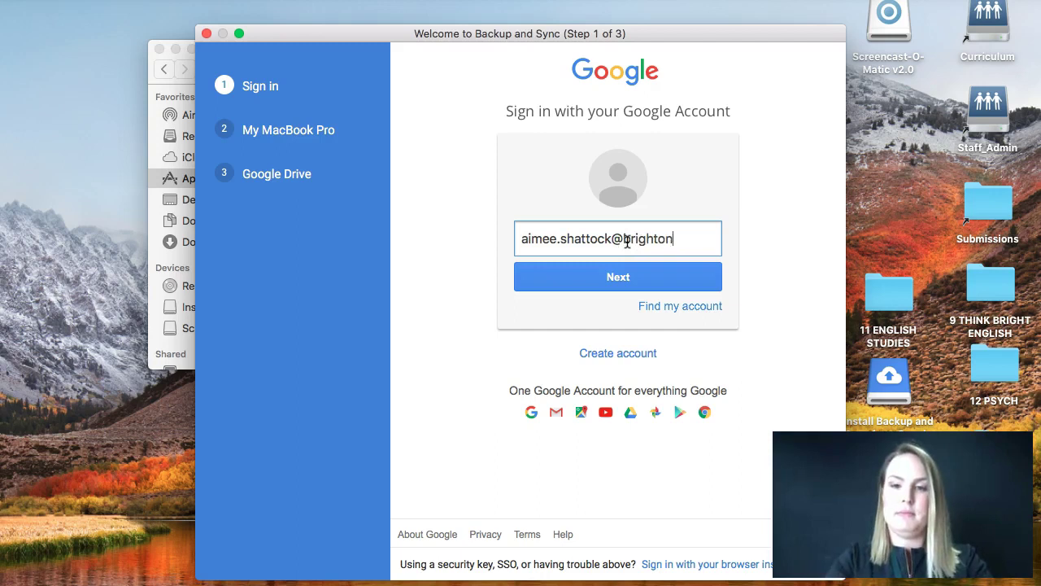
text(sa..sa.edu.au)
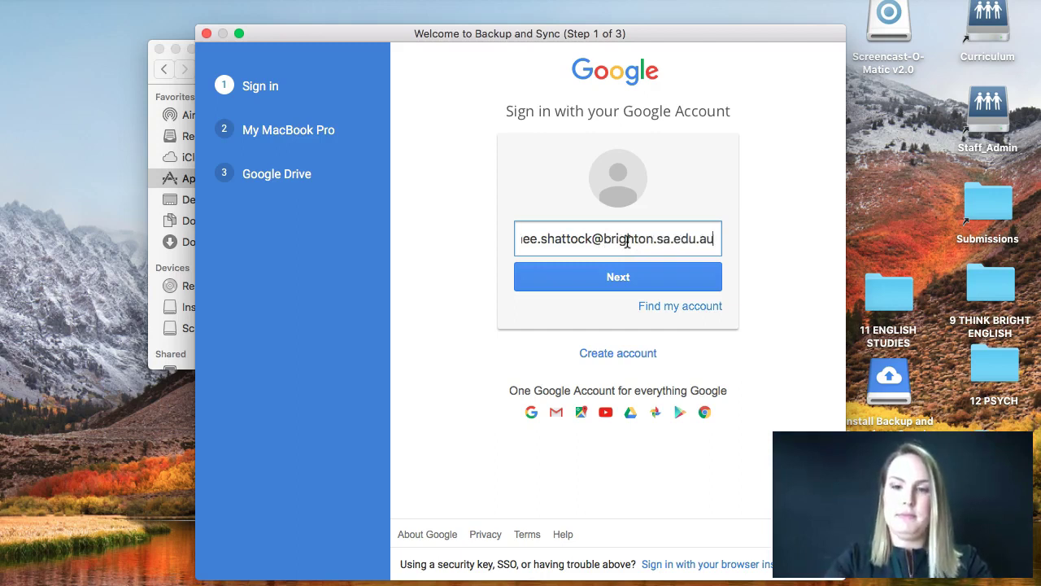
key(Return)
Step: Enter the account password and sign in
click(550, 258)
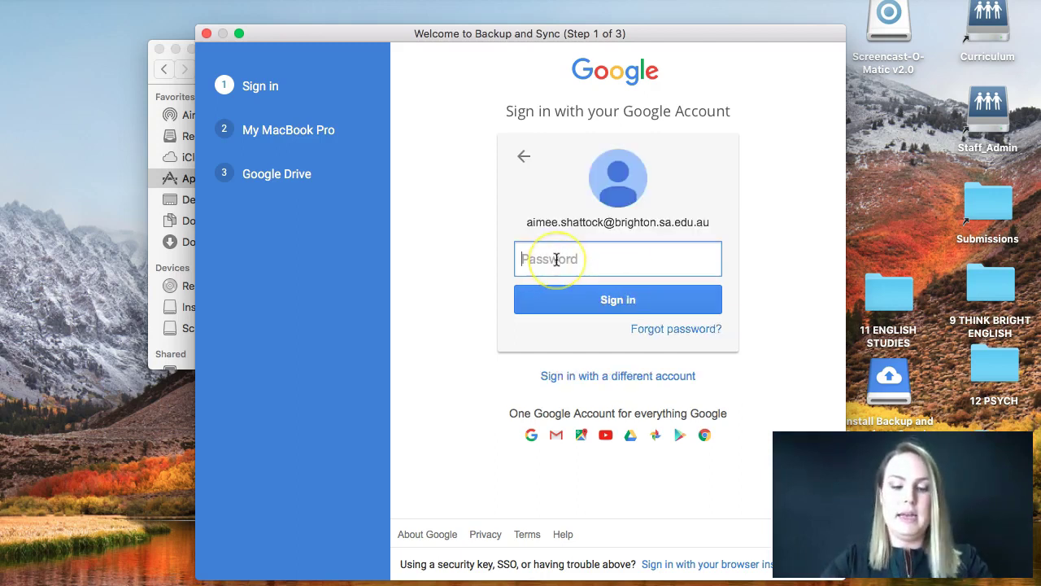
text(********)
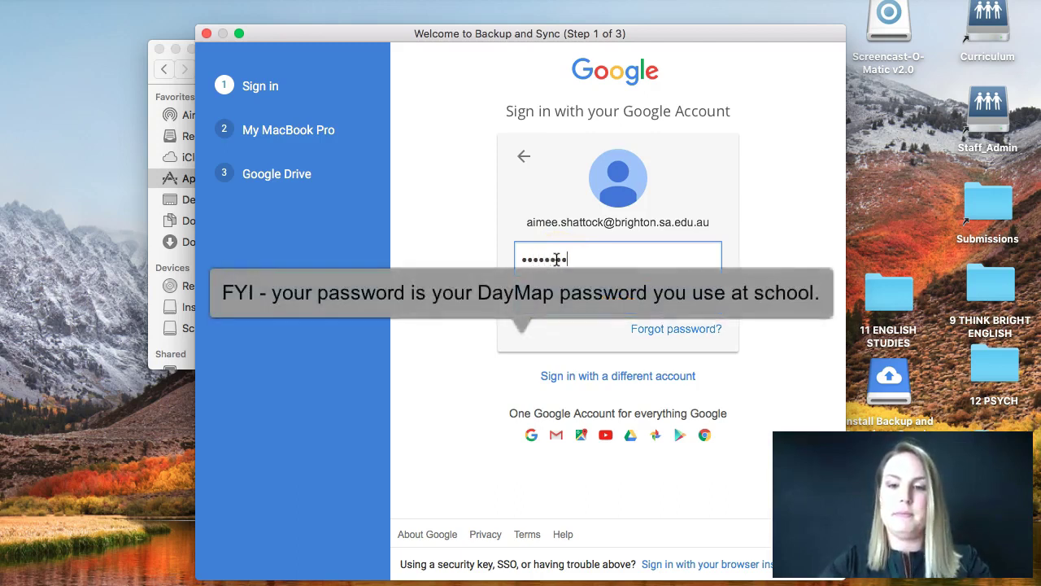
key(Return)
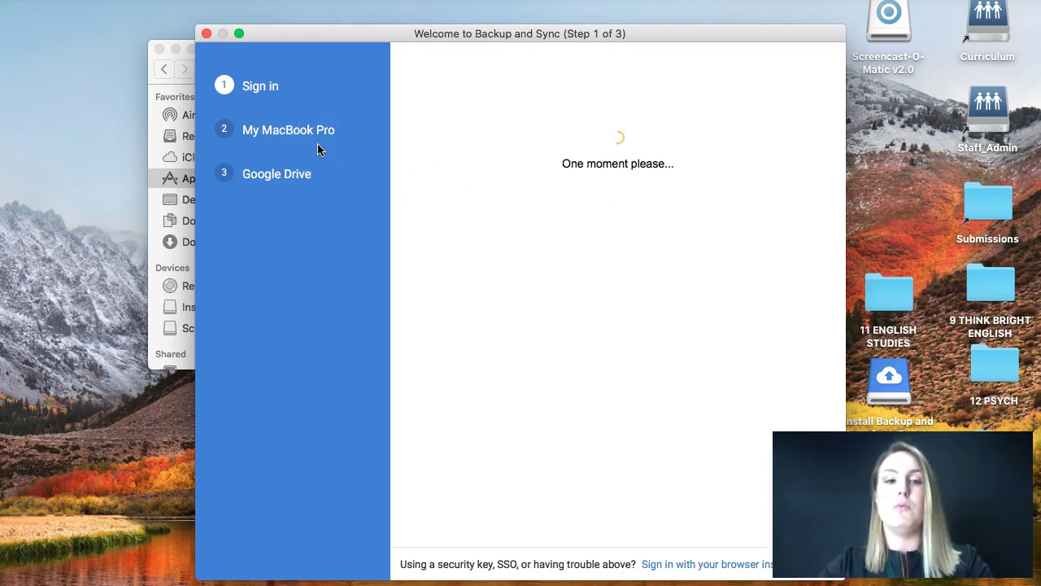
Step: Dismiss the backup explanation and untick Documents and Pictures, keeping only Desktop backed up
click(443, 316)
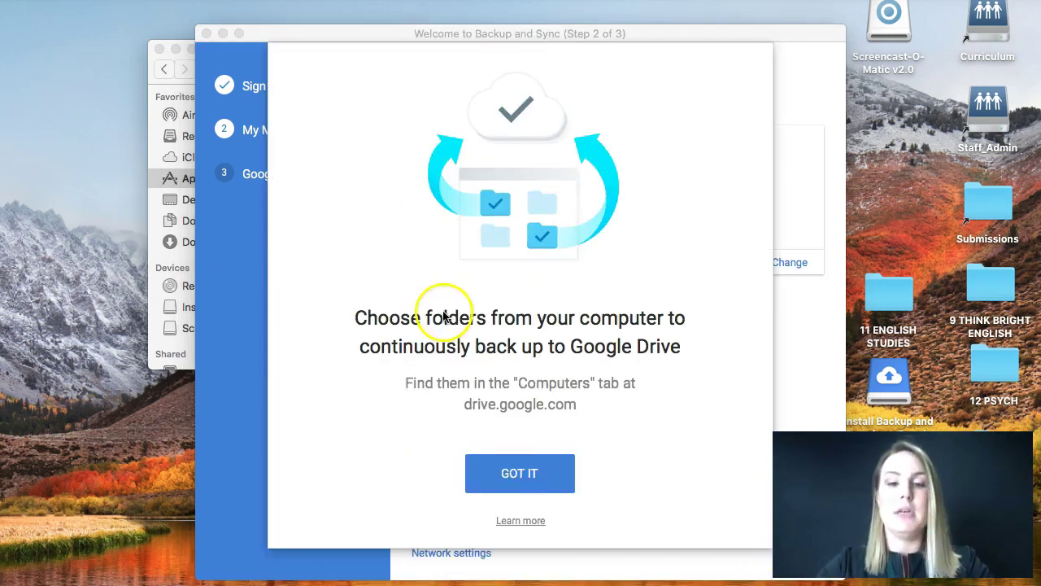
click(546, 477)
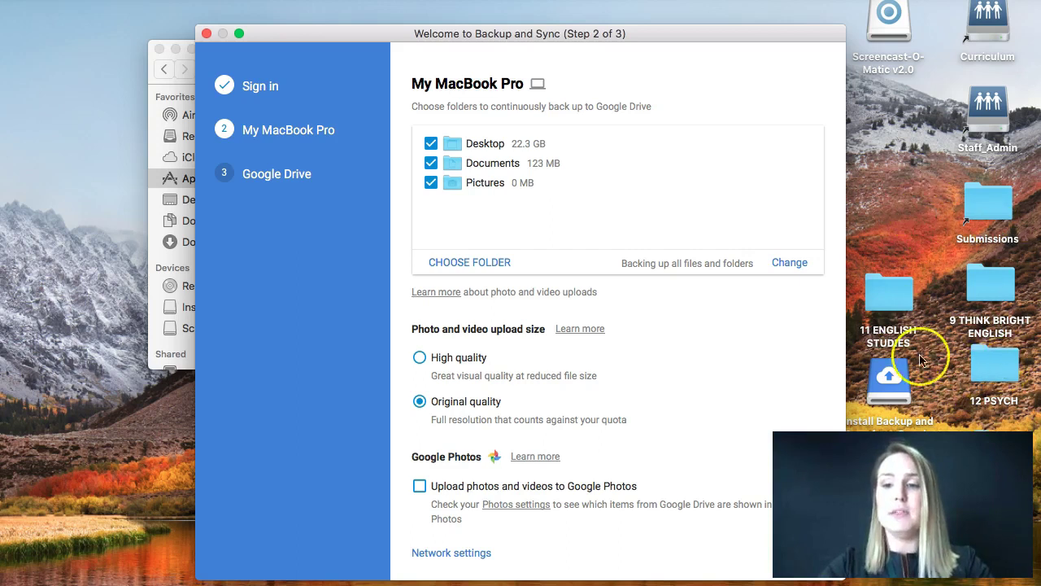
click(434, 164)
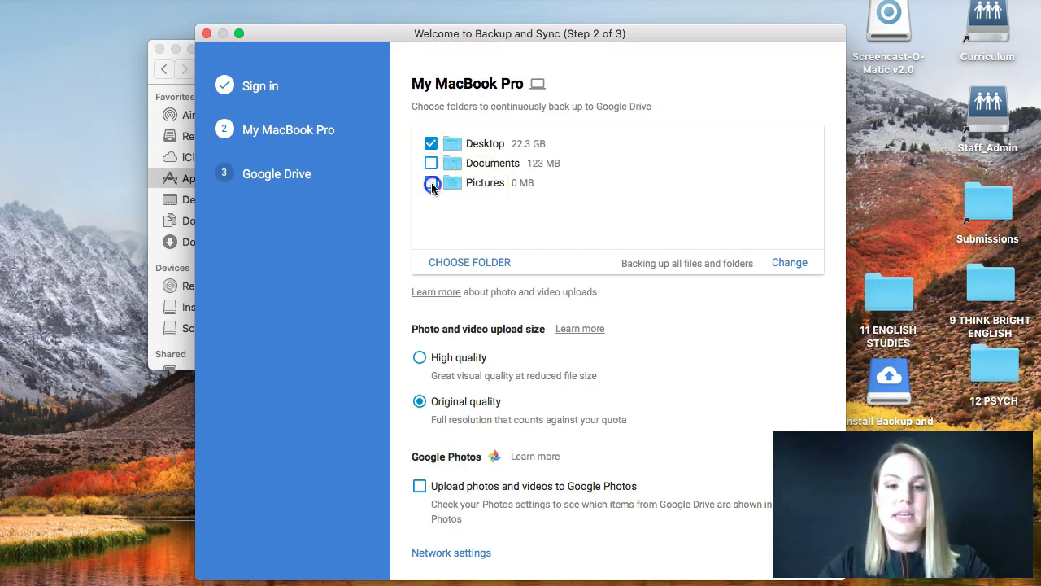
click(428, 184)
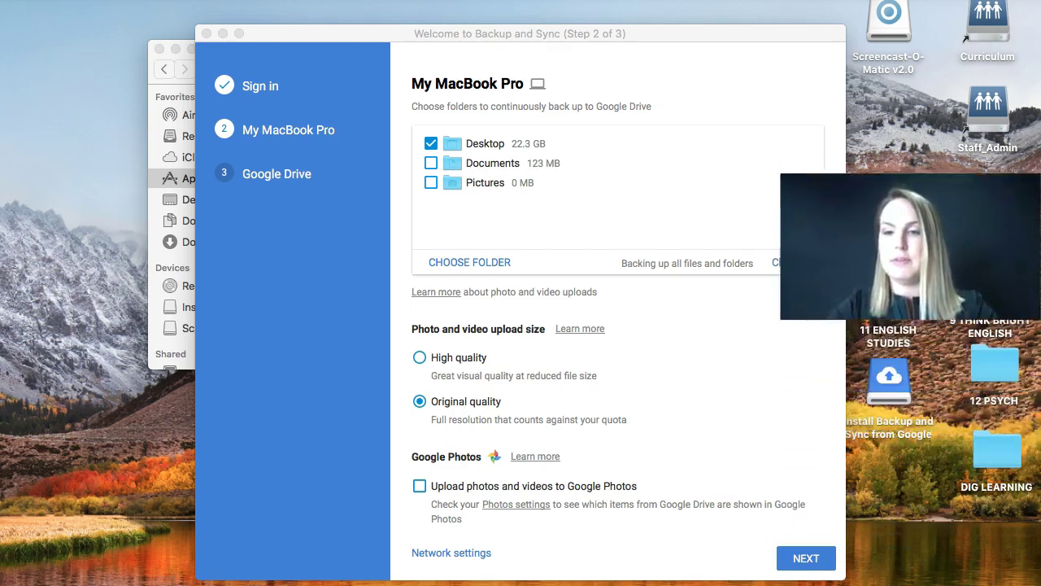
Step: On the Google Drive step, untick 'Sync My Drive to this computer' and start setup
click(804, 557)
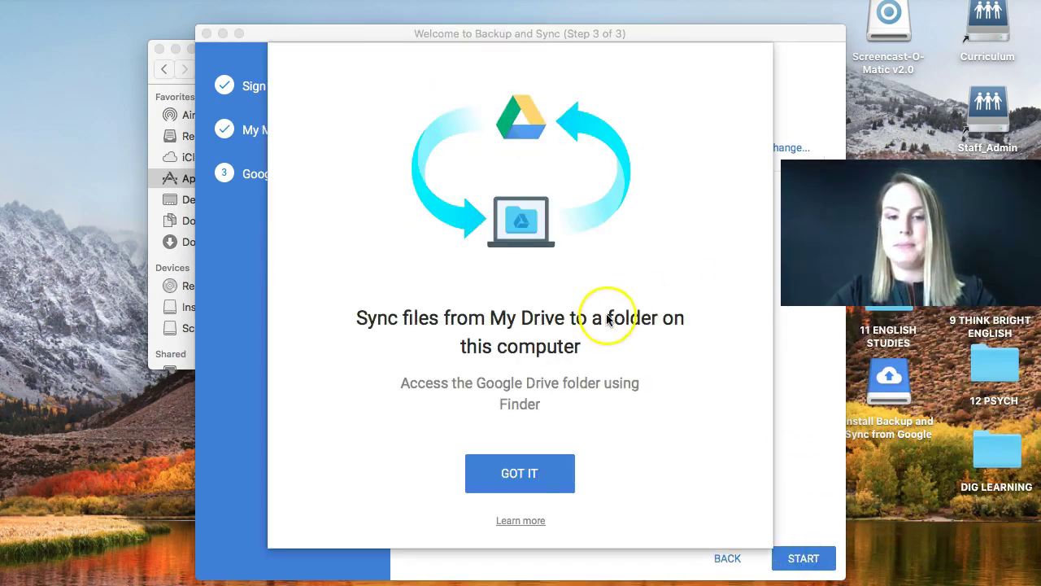
click(515, 475)
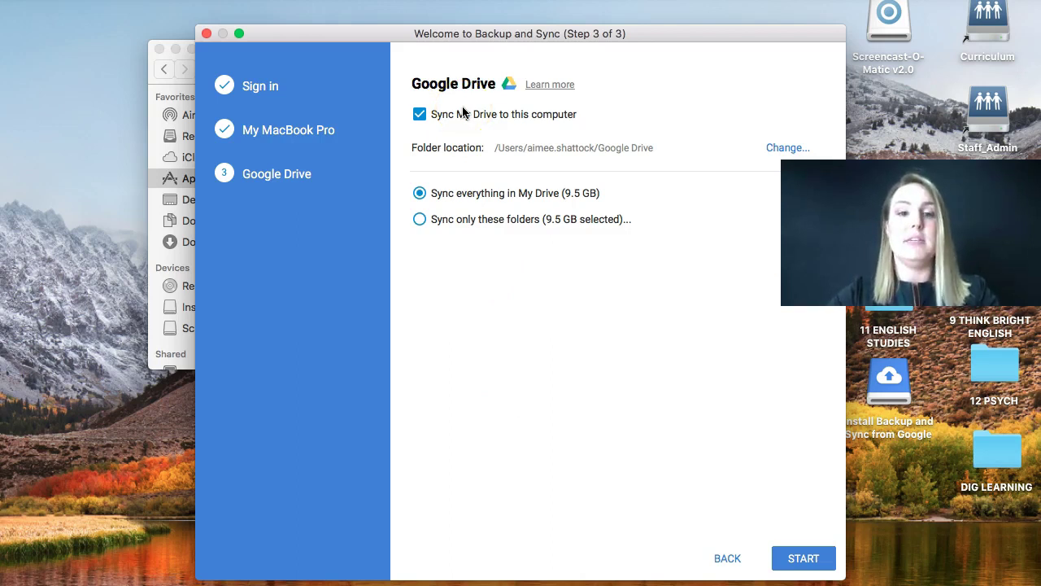
click(421, 114)
click(801, 560)
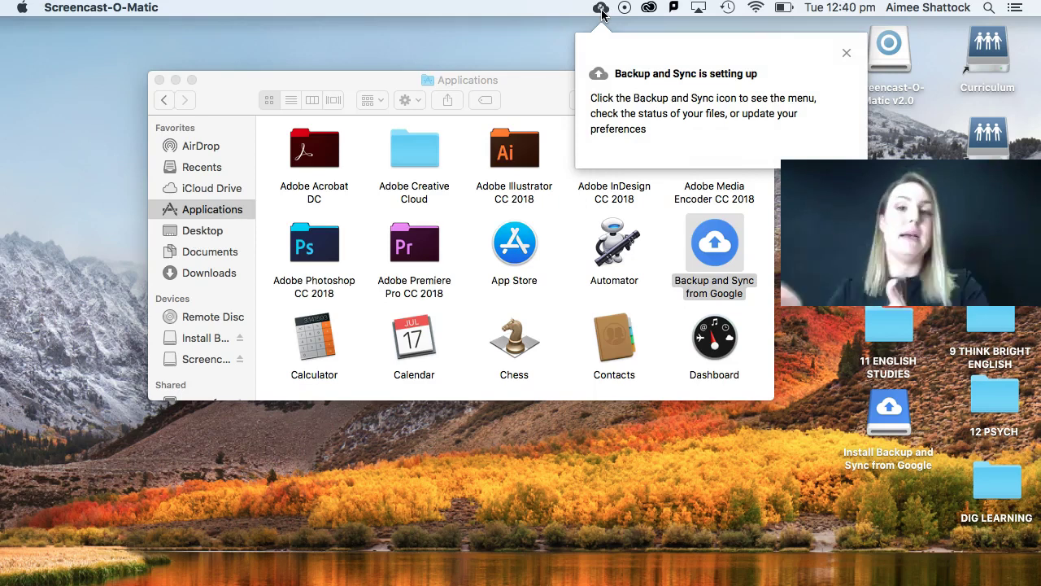
Step: Open the menu-bar cloud icon's status panel showing 'Preparing for sync...' and 84 GB used
click(602, 10)
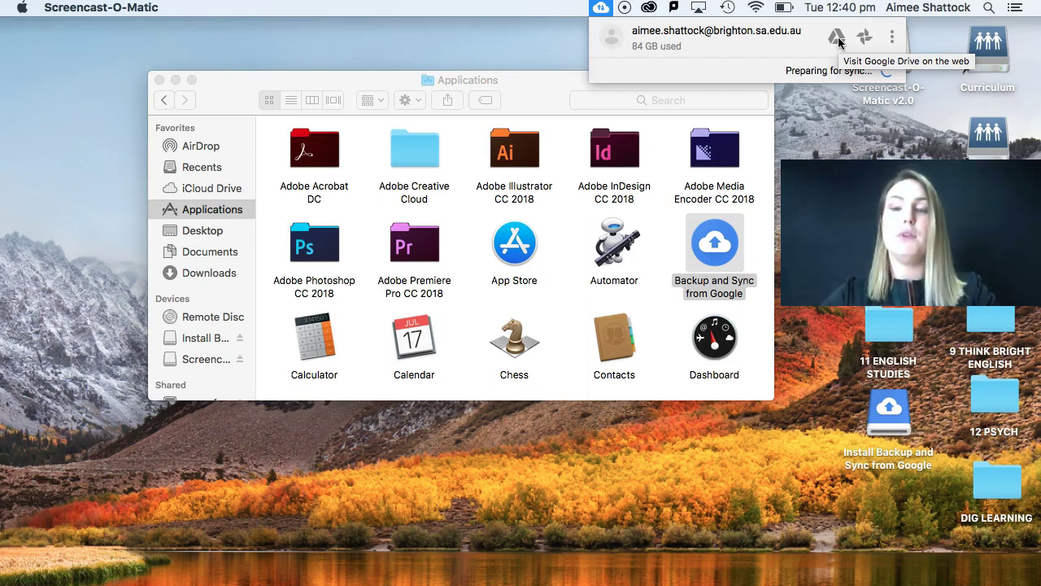
Step: Dismiss the Backup and Sync status panel, returning to Finder's Applications folder
click(838, 37)
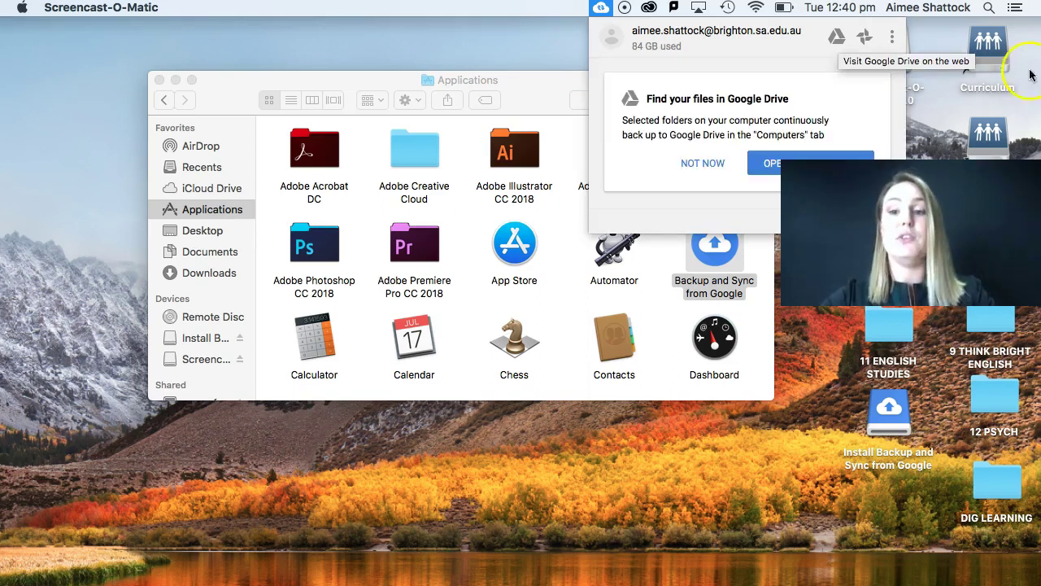
click(838, 38)
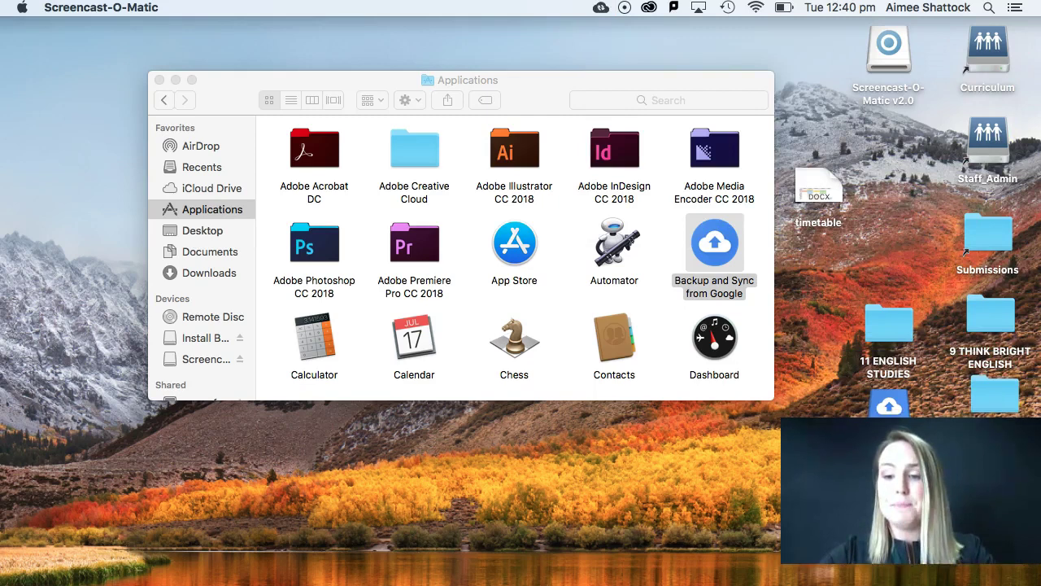